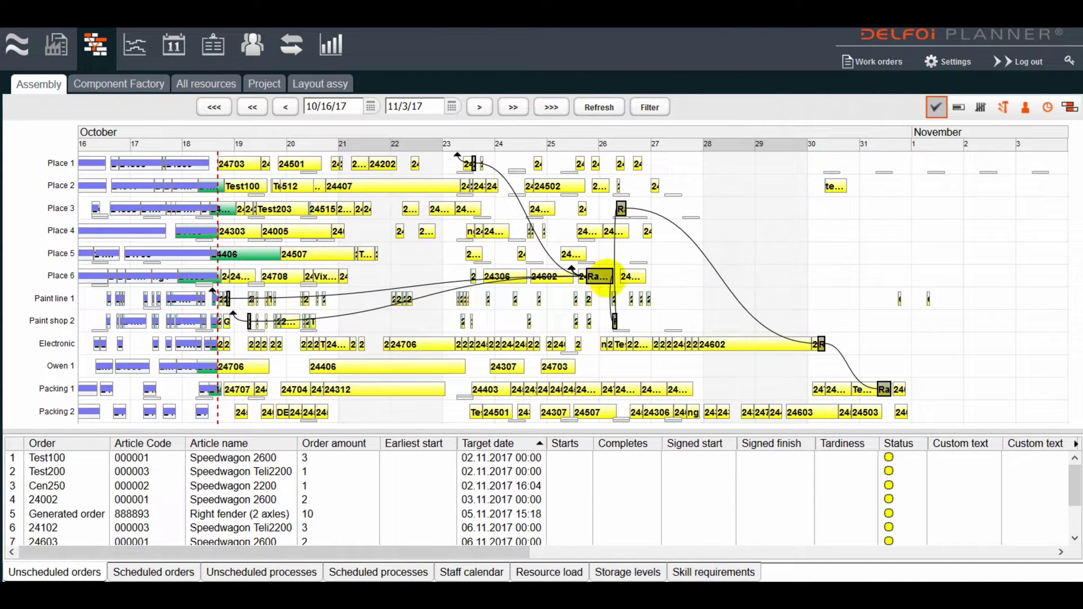
Drag Test100, Test200 and Cen250 onto the Gantt chart, scheduled to their target delivery dates.
left_click(829, 343)
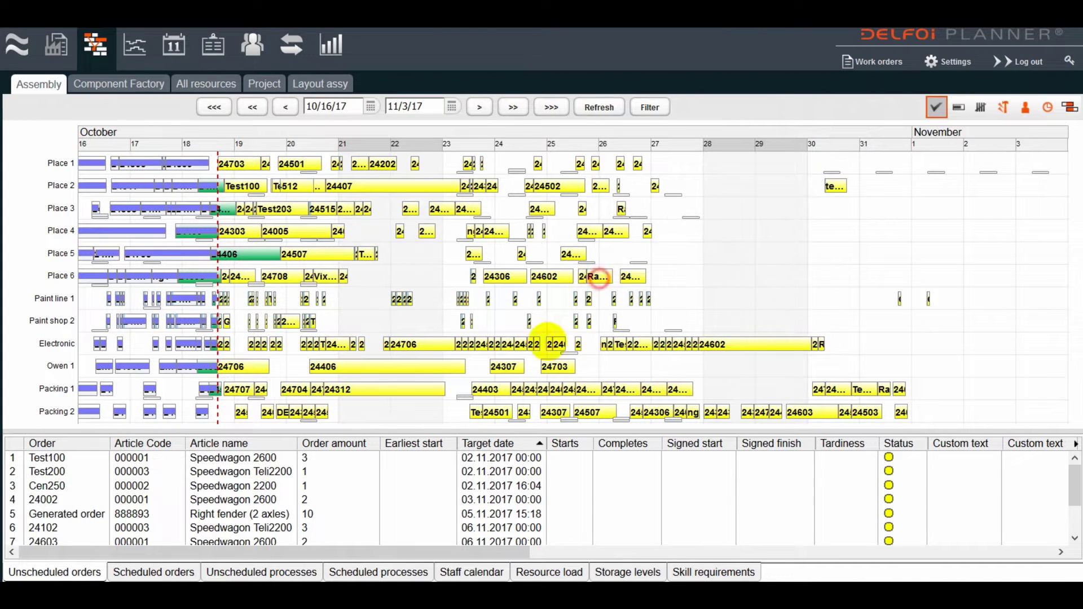
left_click(56, 458)
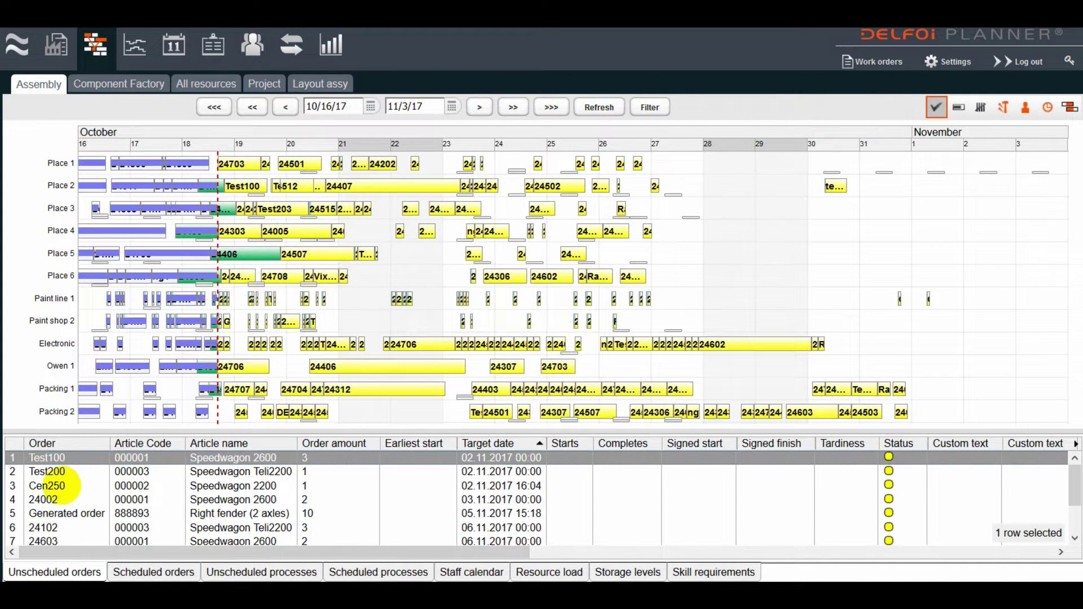
left_click(57, 485, "shift")
left_click_drag(59, 485, 659, 299)
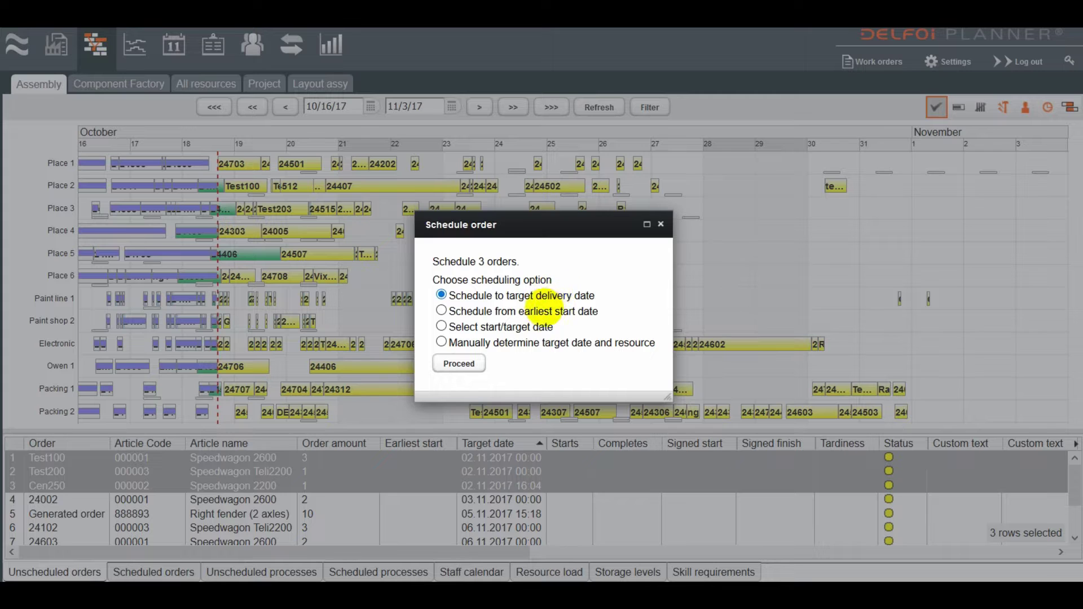
left_click(458, 363)
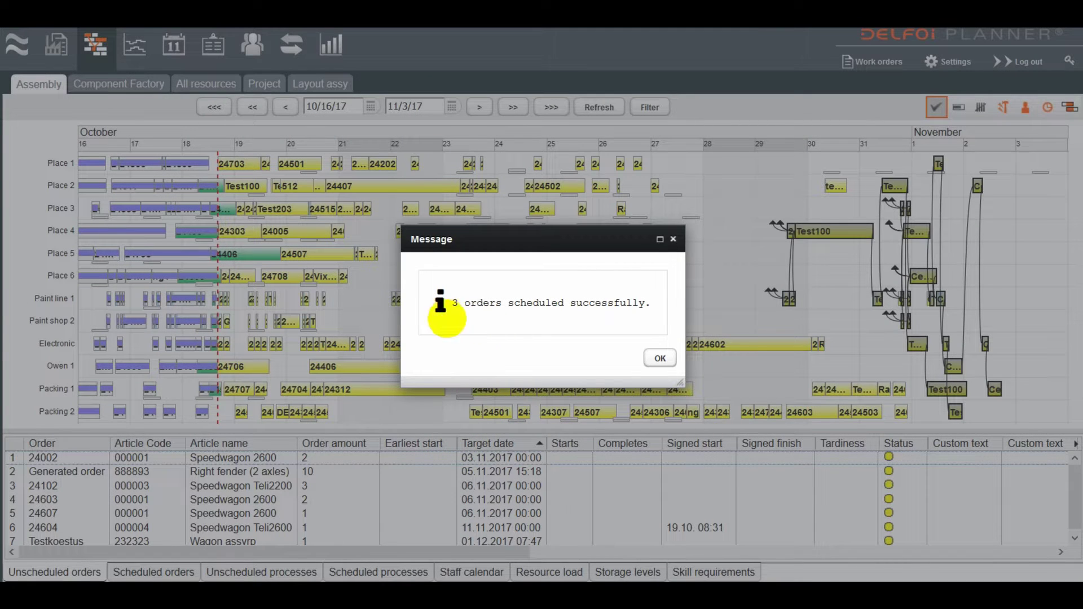
left_click(658, 359)
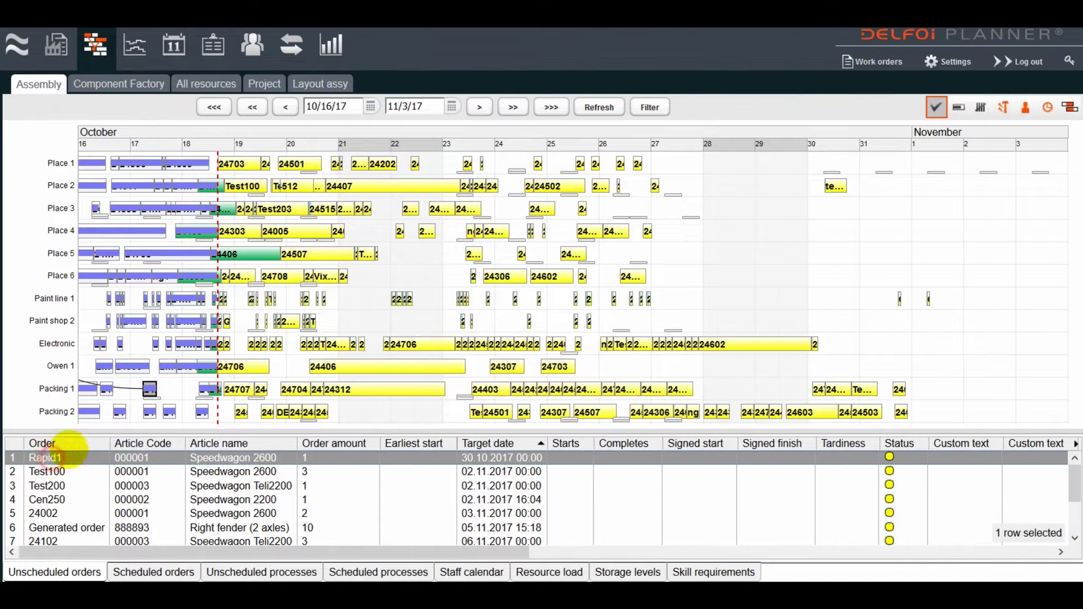
Schedule Rapid1 on Electronic with a chosen start of 10/18/17 04:30 PM.
left_click_drag(67, 456, 215, 340)
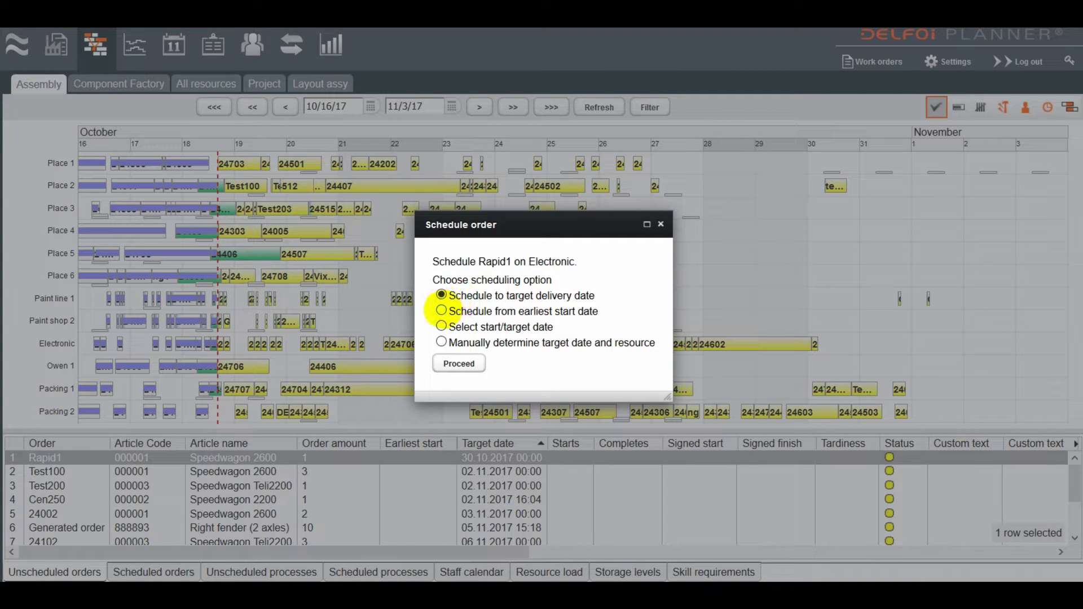
left_click(441, 310)
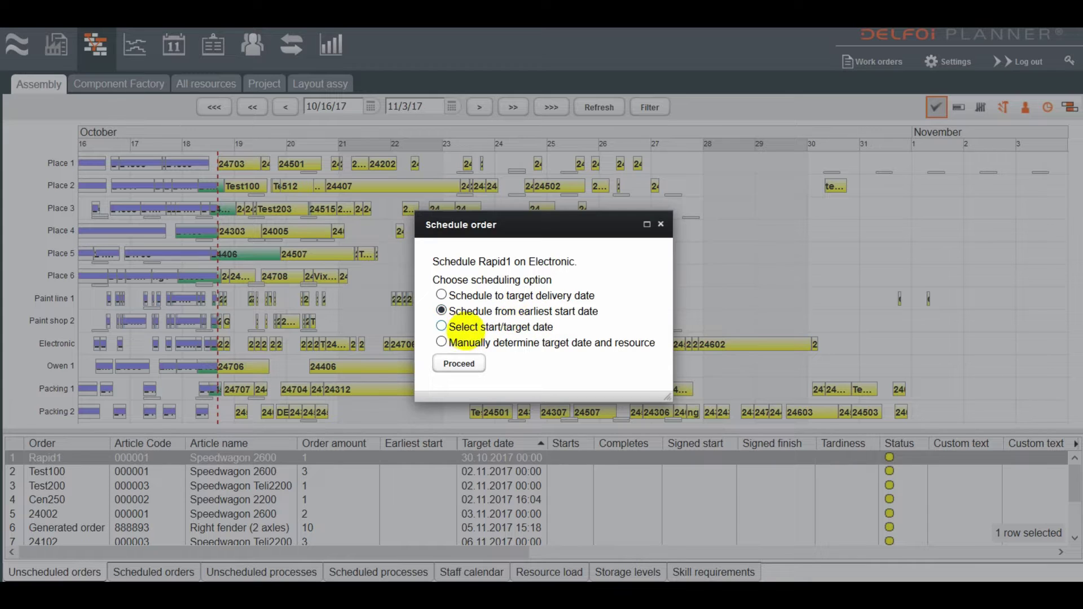
left_click(441, 326)
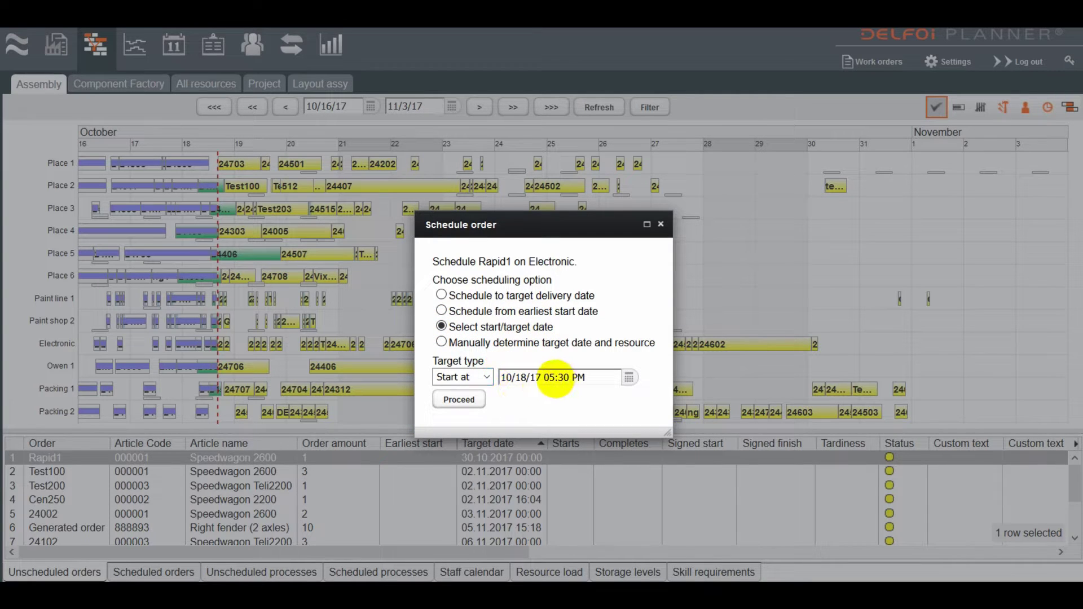
left_click(553, 377)
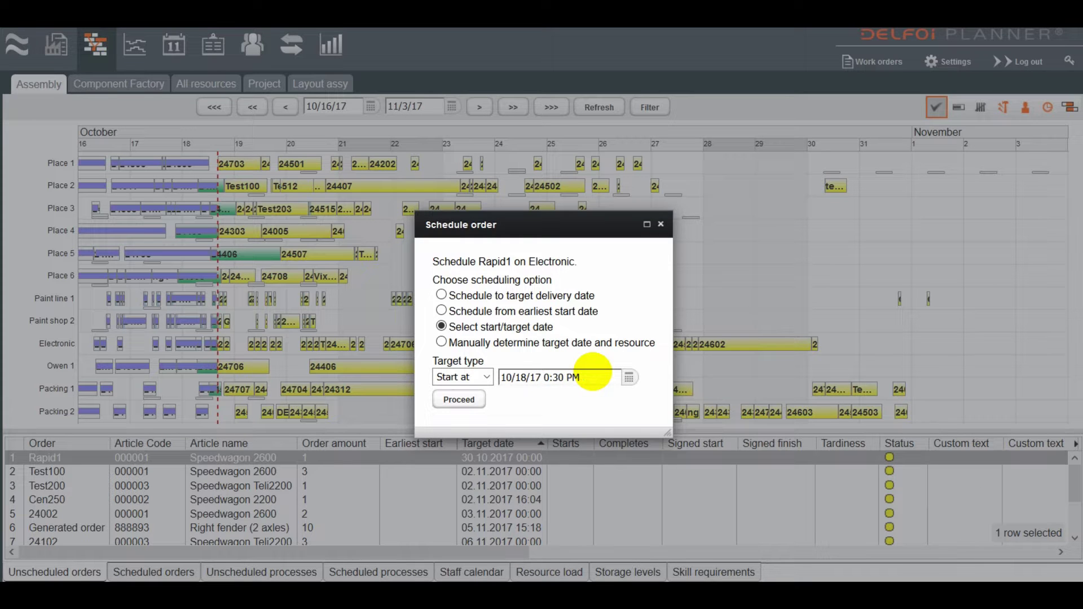
left_click(457, 399)
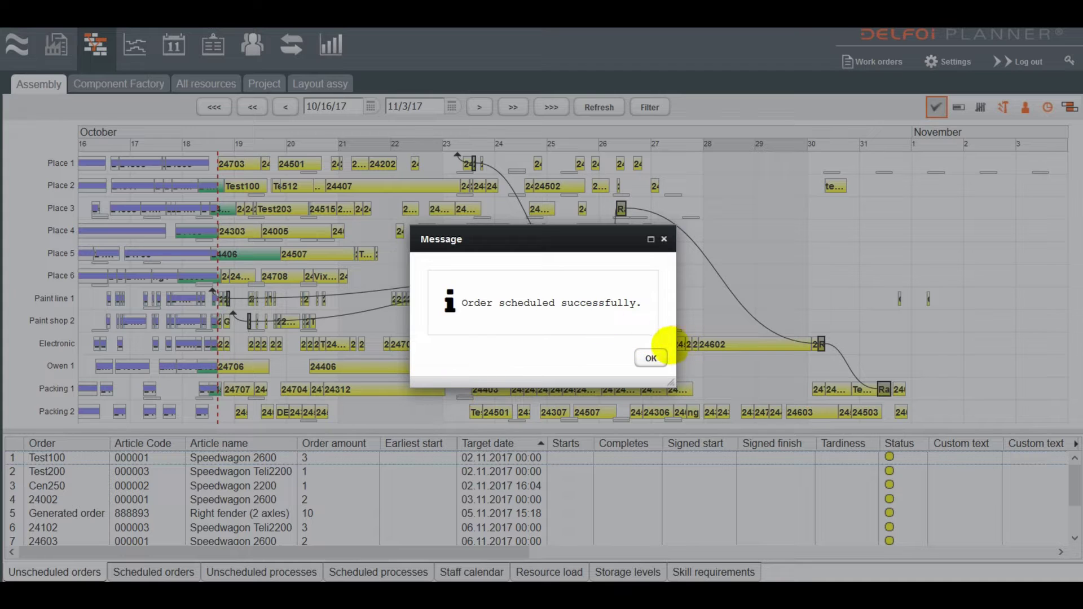
left_click(651, 358)
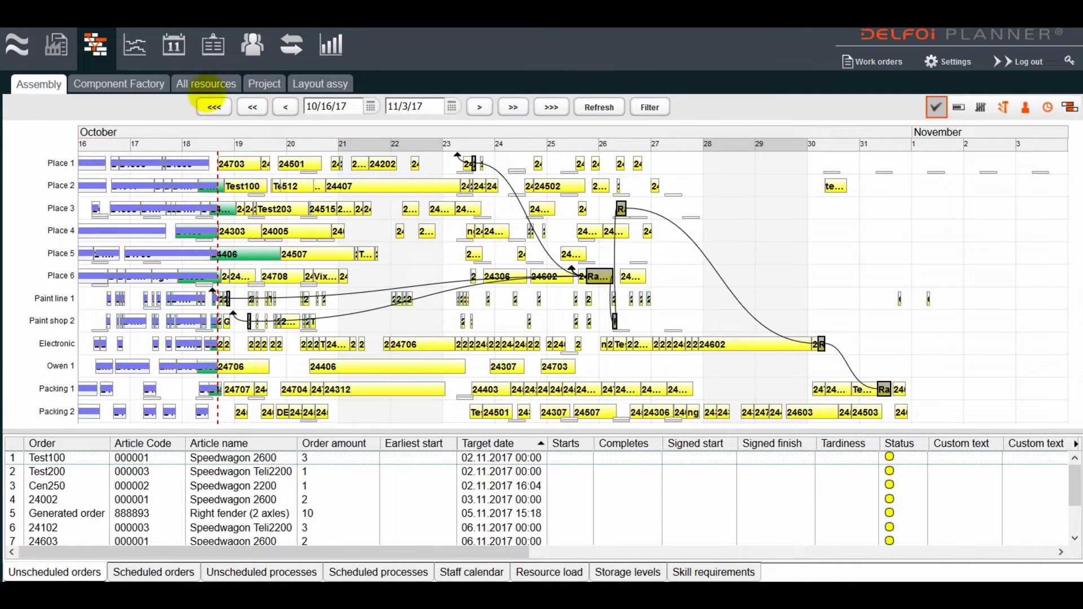
View the All resources schedule, then the Assembly board with its resource load chart.
left_click(204, 83)
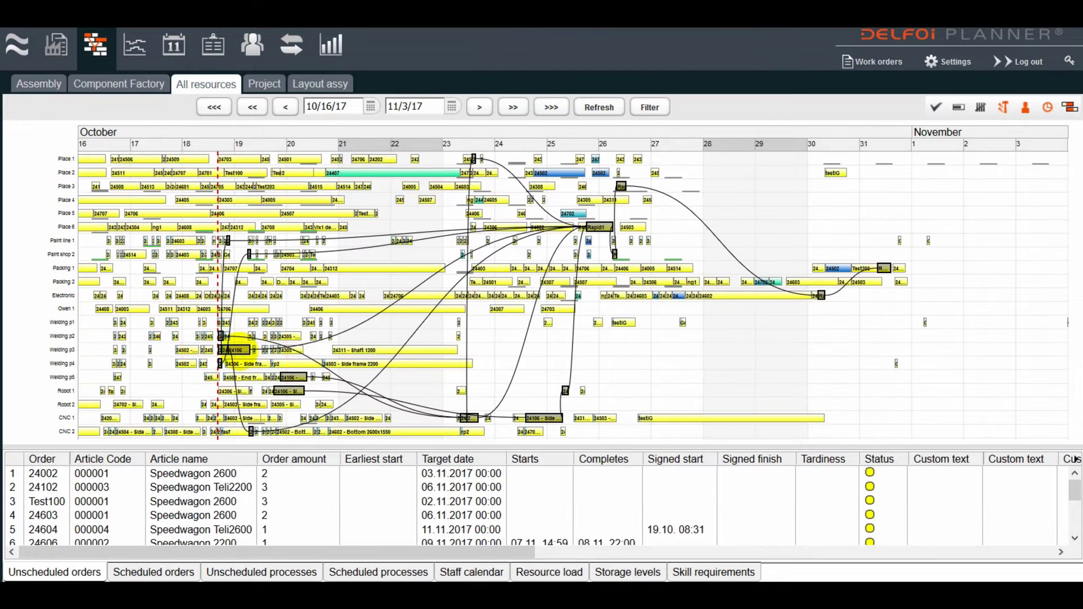
mouse_move(234, 349)
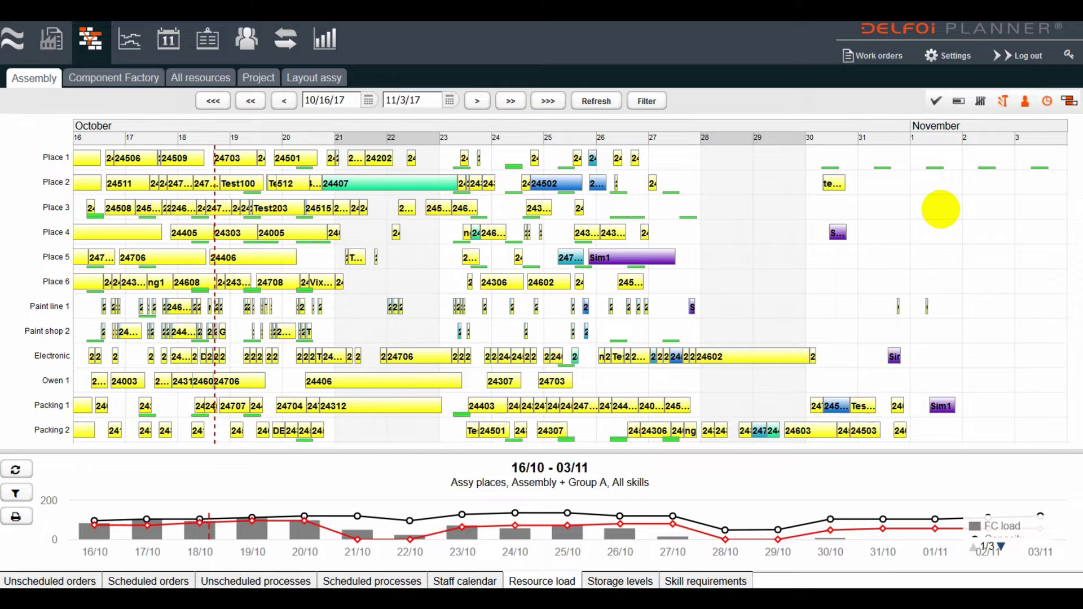
Move the Sim1 assembly to a later slot on Place 3, rescheduling its following processes.
left_click(635, 259)
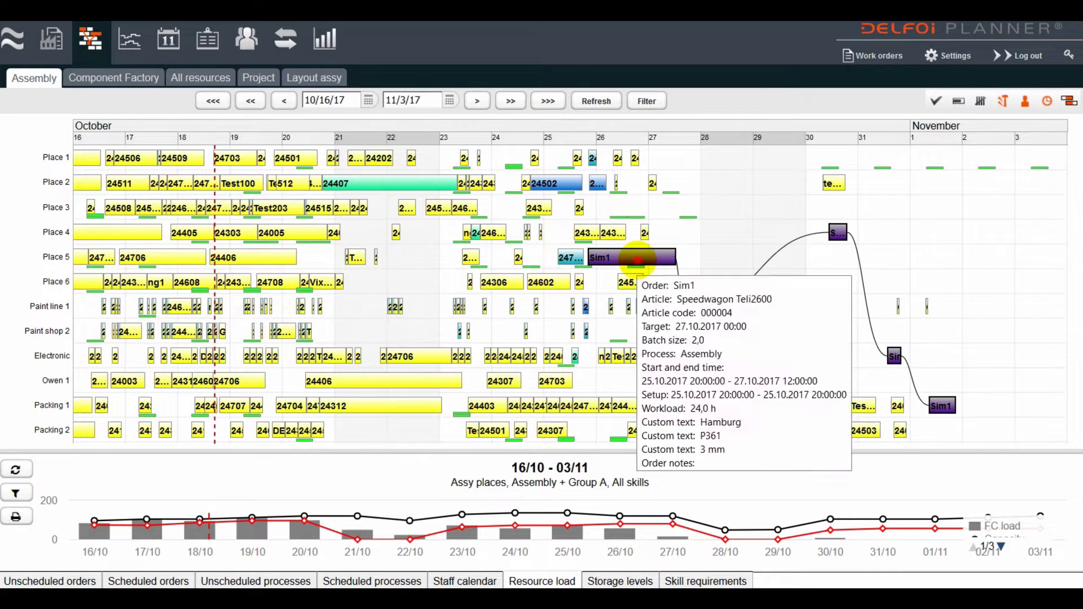
mouse_move(640, 257)
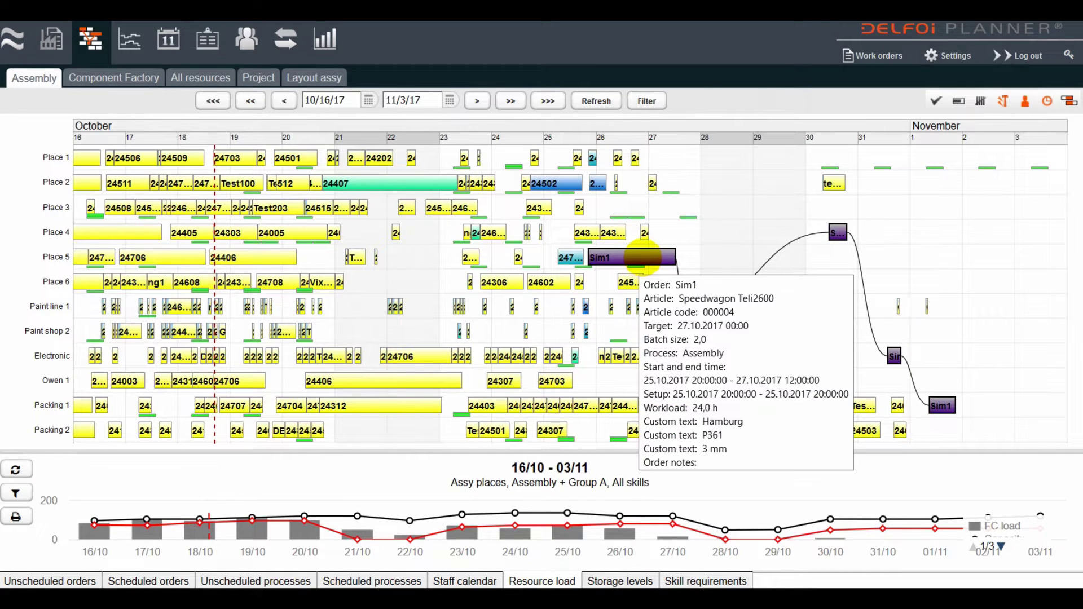
left_click_drag(646, 258, 871, 211)
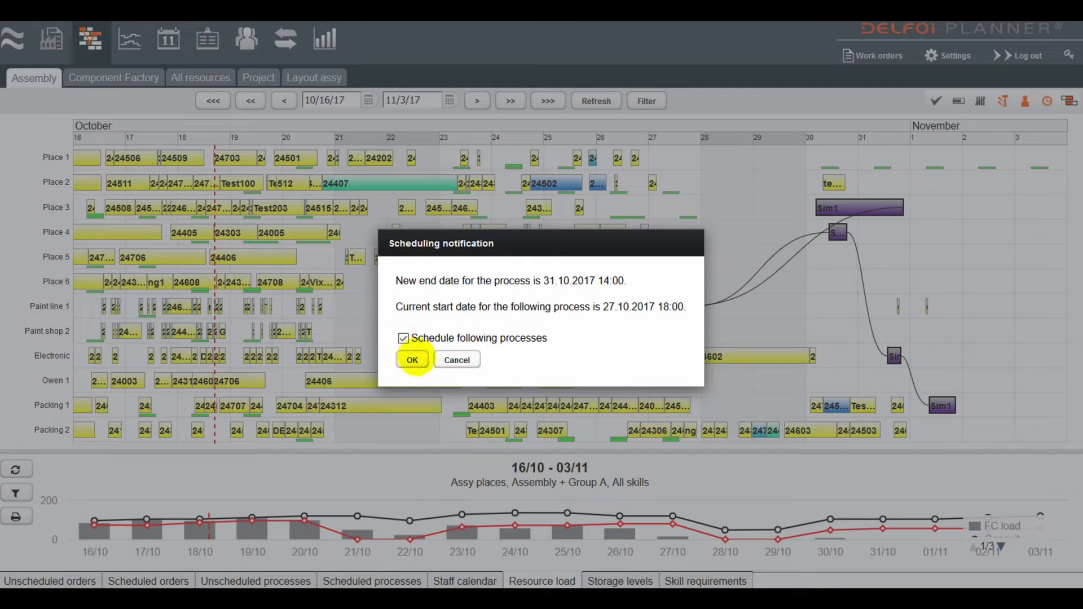
left_click(413, 360)
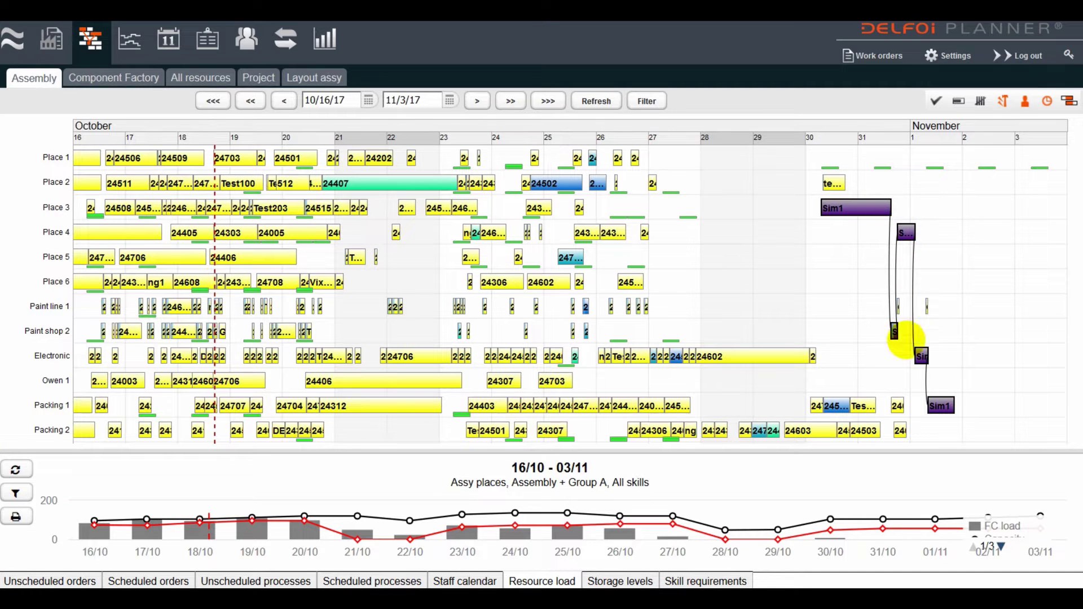
Move Sim1's Packing 1 step to 3 November and reschedule its previous processes to fit.
left_click_drag(947, 404, 1053, 407)
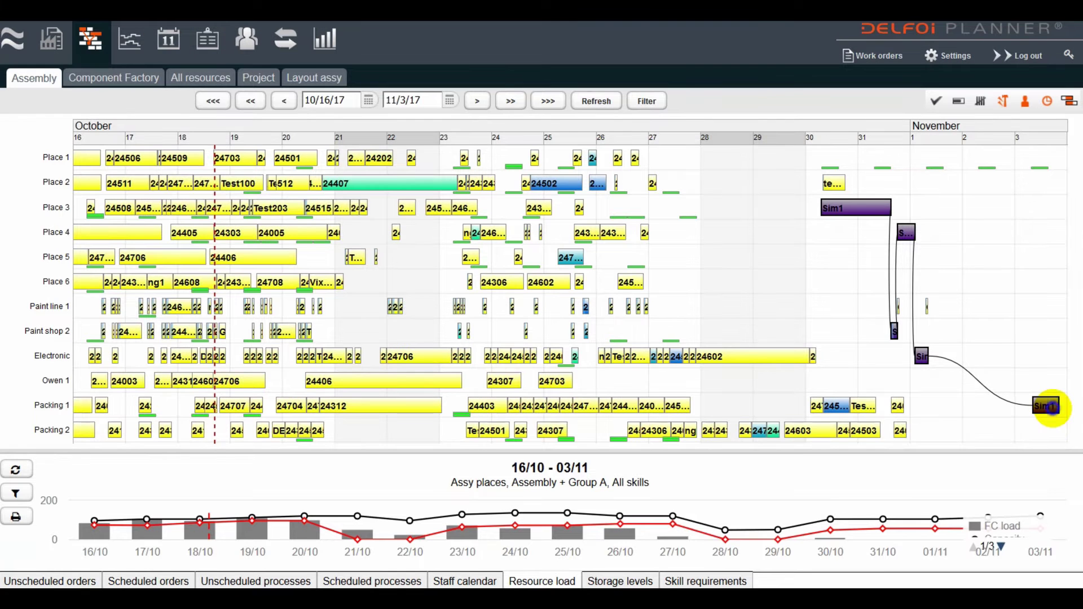
right_click(1045, 405)
mouse_move(1015, 440)
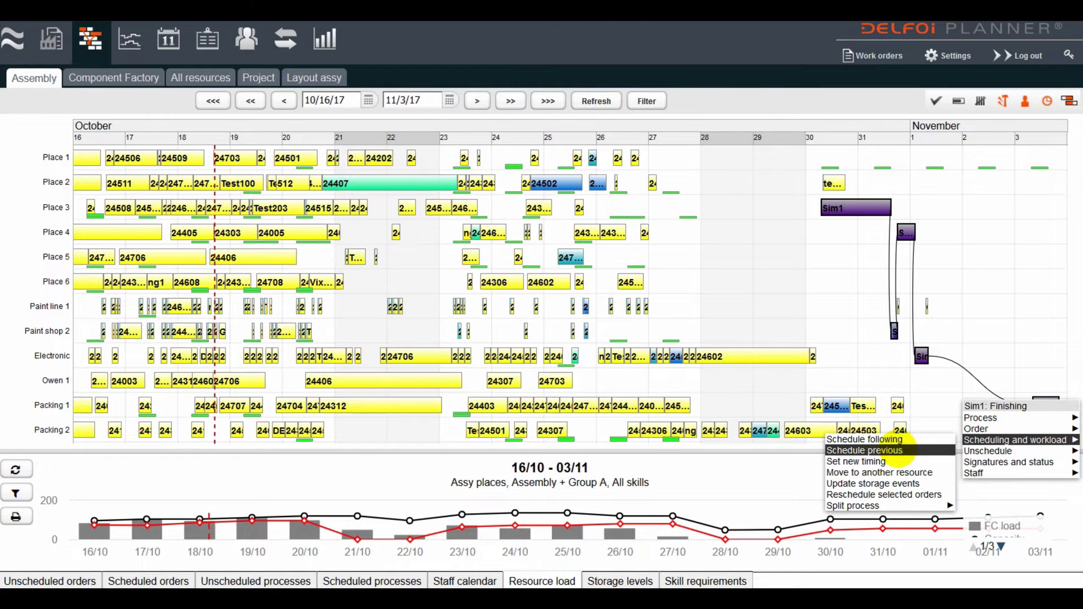
left_click(893, 449)
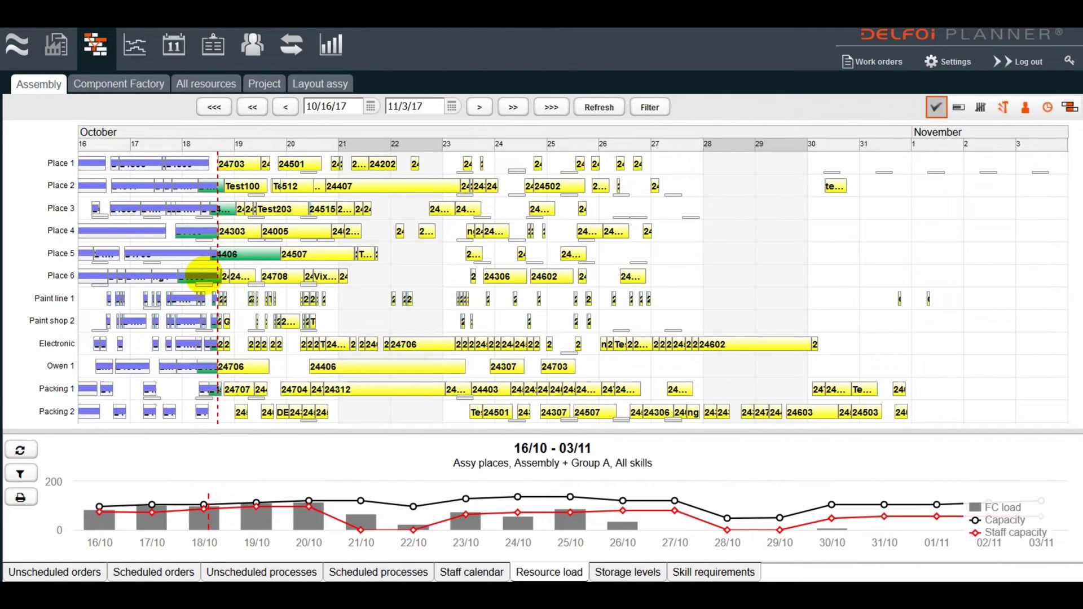
mouse_move(613, 276)
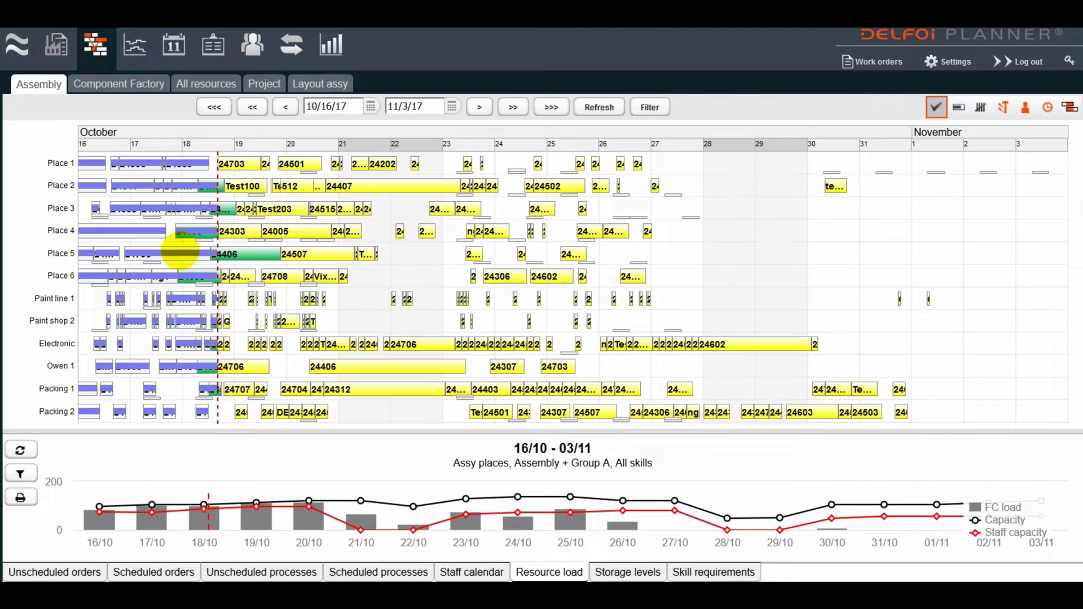
mouse_move(179, 251)
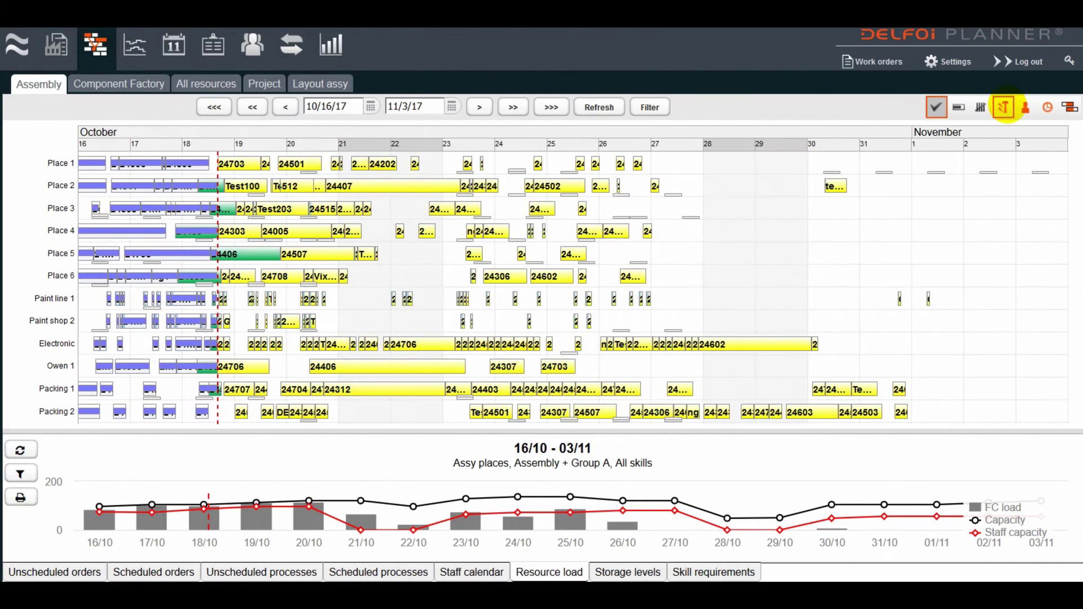
Highlight shortage orders in red and chart Light set 1 storage for the red Place 4 order.
left_click(1004, 107)
mouse_move(619, 229)
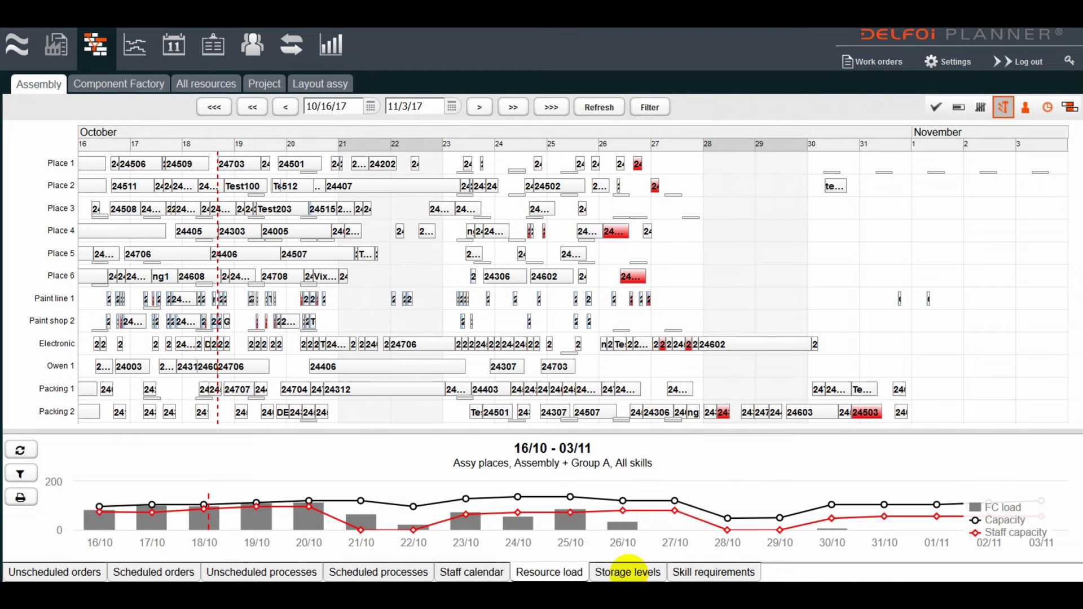
left_click(627, 570)
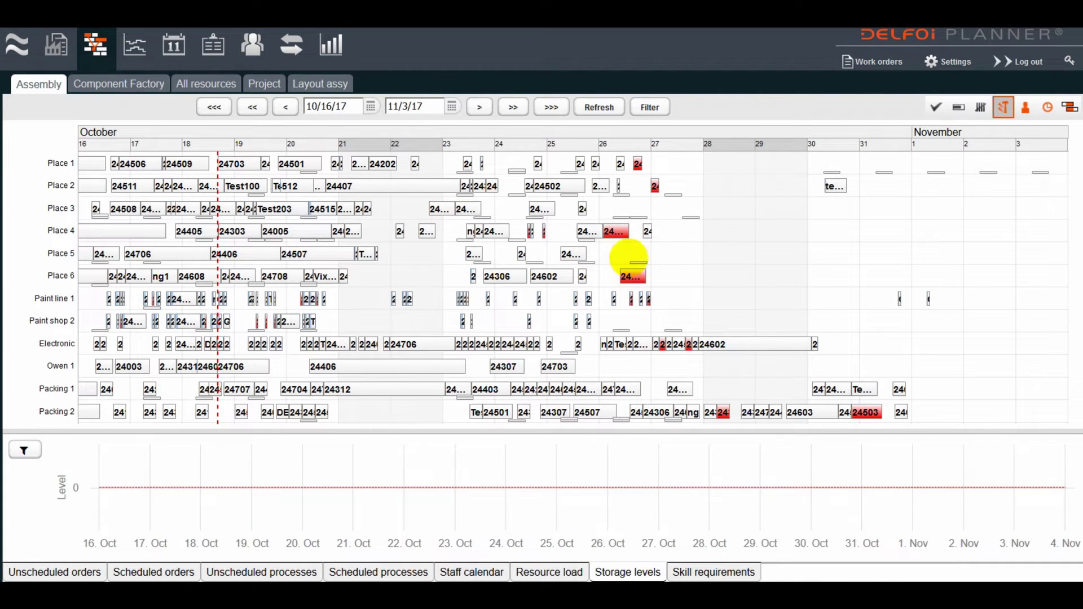
left_click(615, 231)
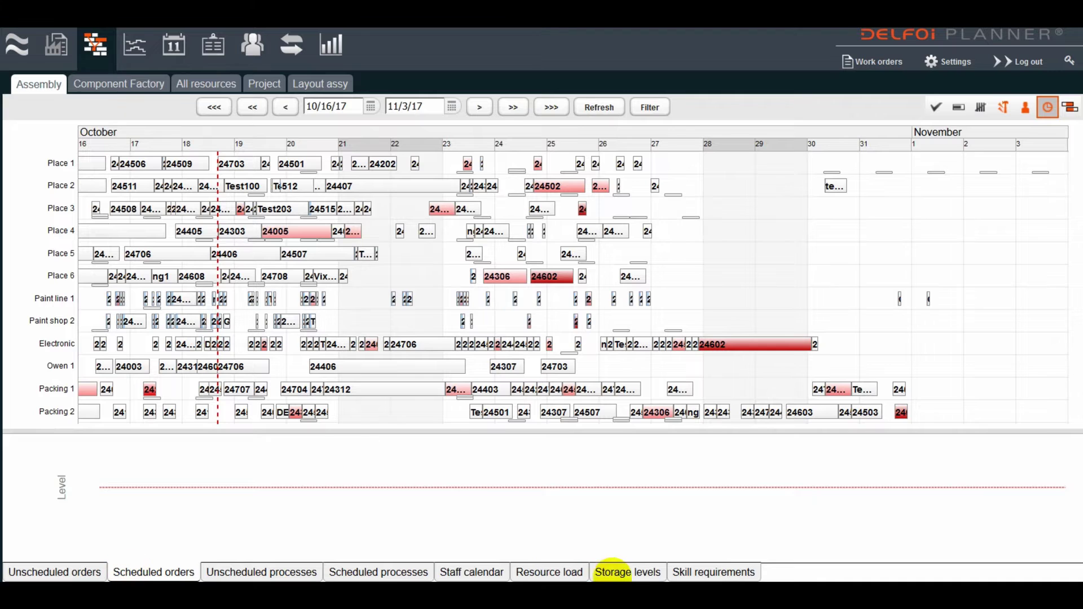
Sort scheduled orders by tardiness and trace links for 24602, 24201, 24310 and 24502.
left_click(742, 344)
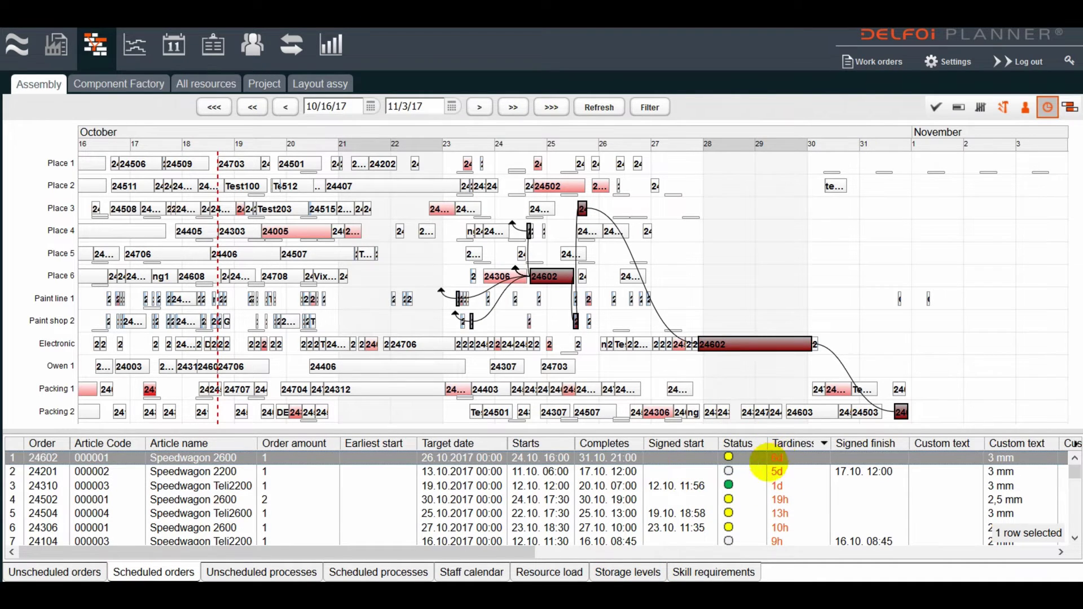
left_click(778, 471)
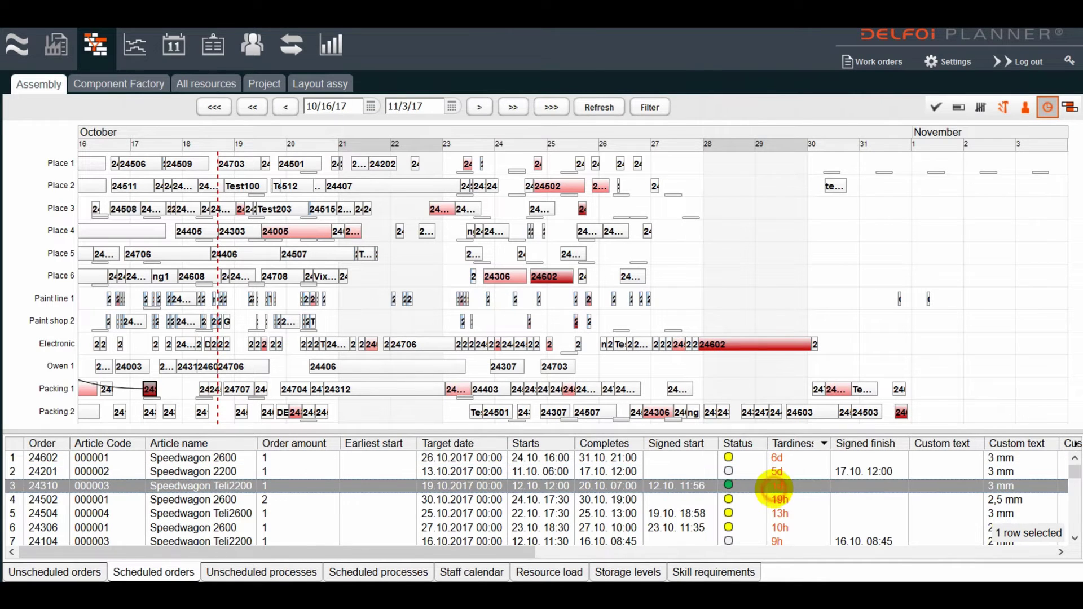
left_click(775, 485)
left_click(776, 499)
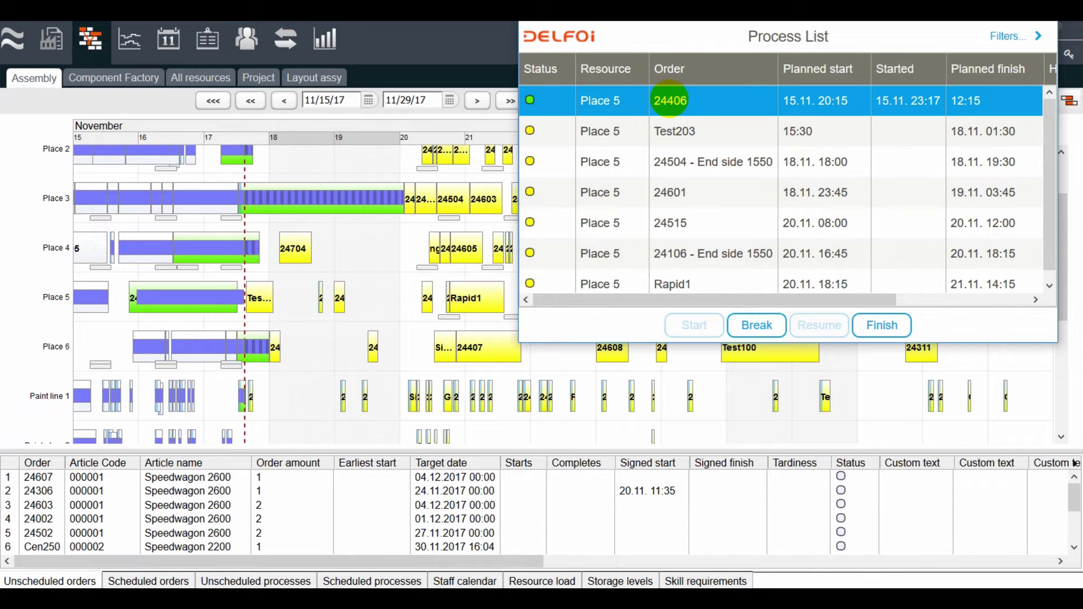
Check process 24406's details, then finish it with total amount 2 and a staff member.
left_click(670, 100)
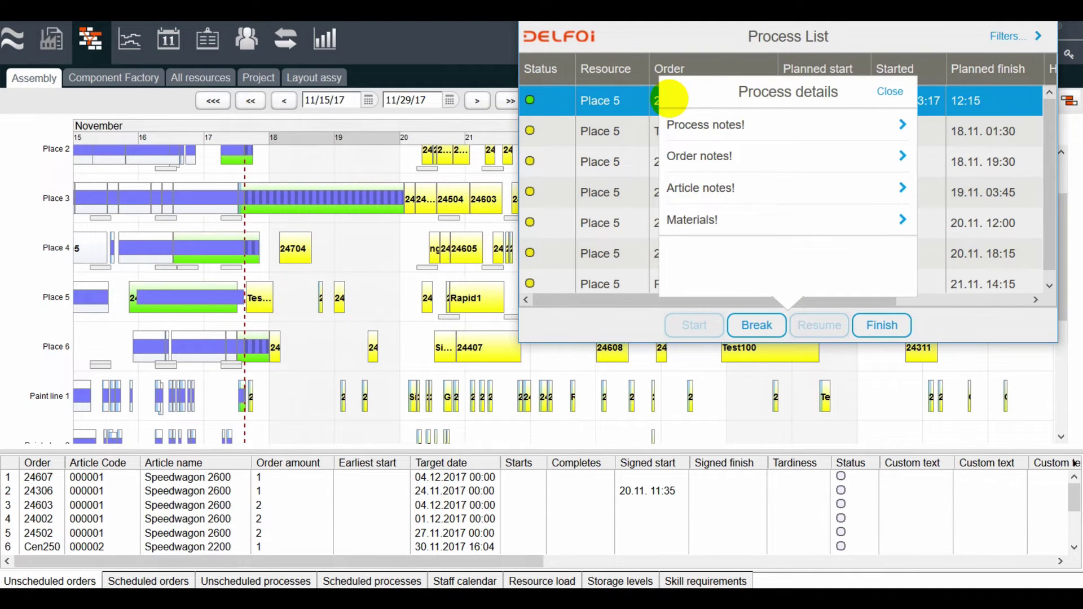
left_click(636, 104)
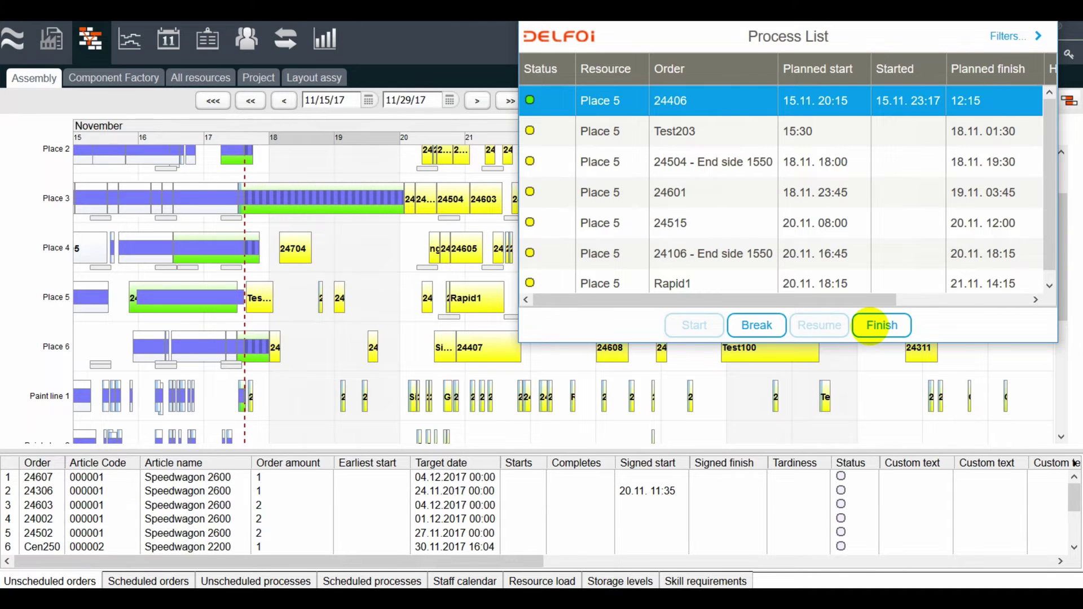
left_click(871, 327)
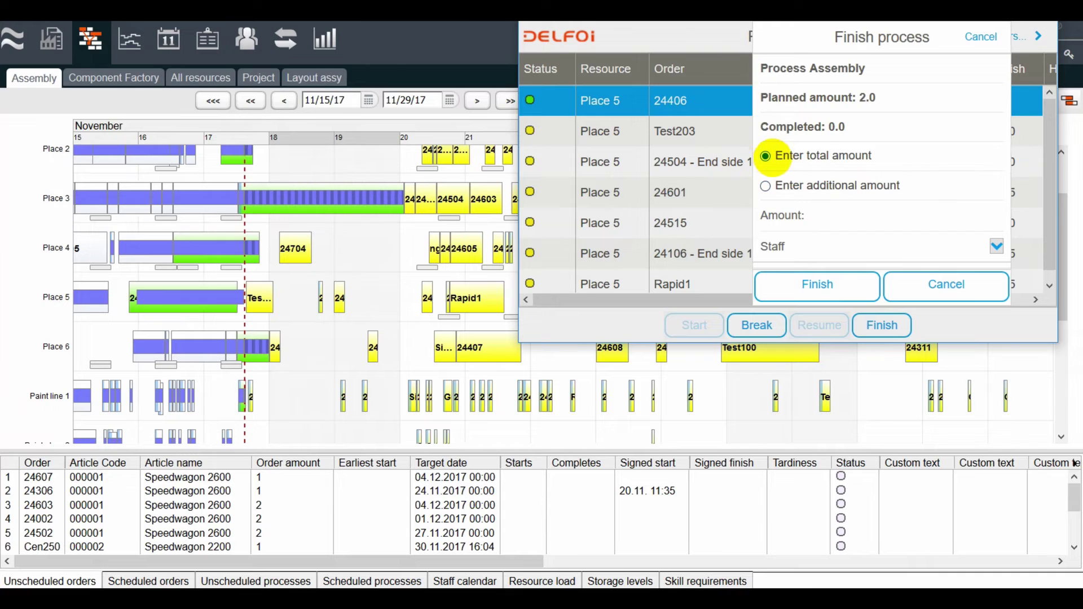
left_click(932, 213)
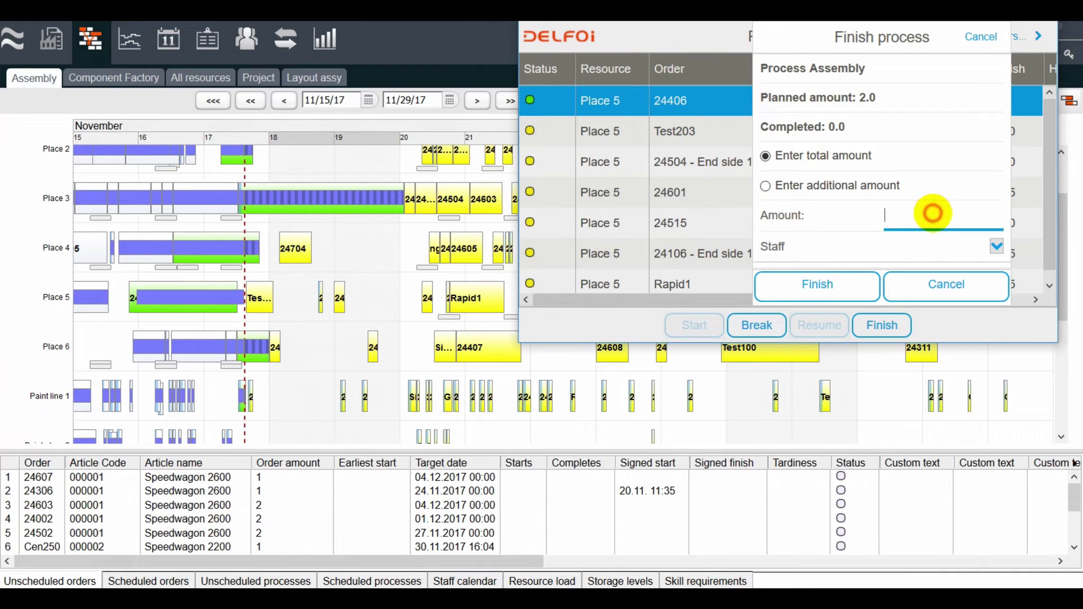
type("2")
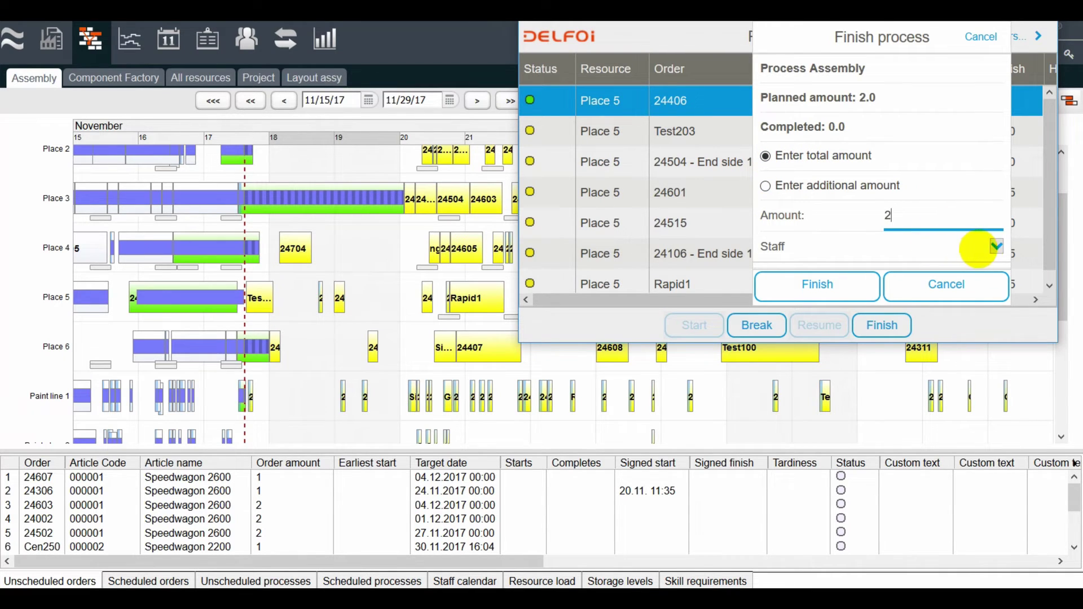
left_click(995, 247)
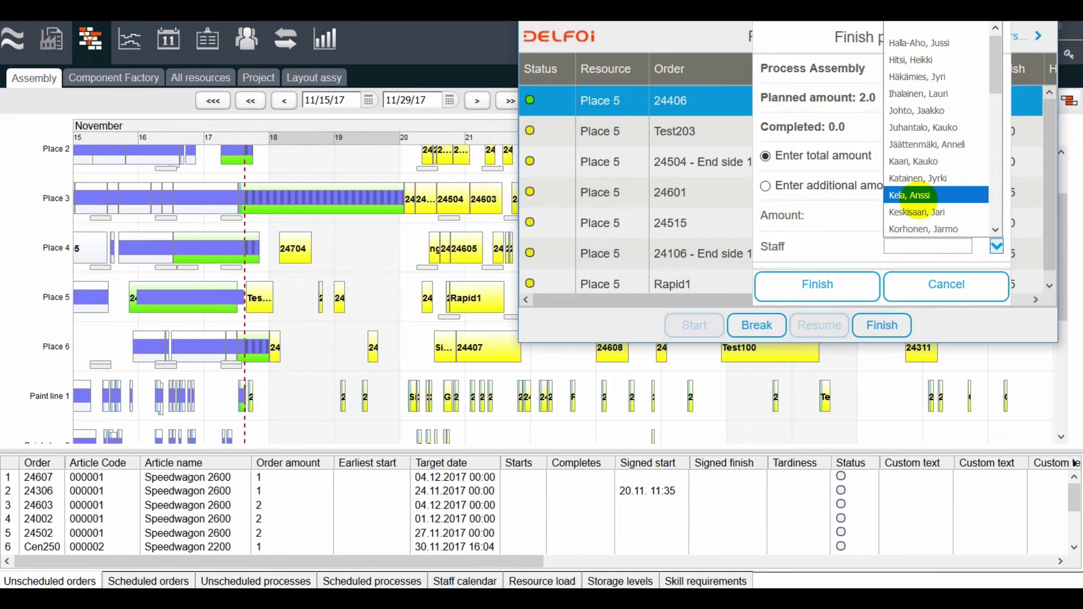
left_click(917, 196)
left_click(851, 282)
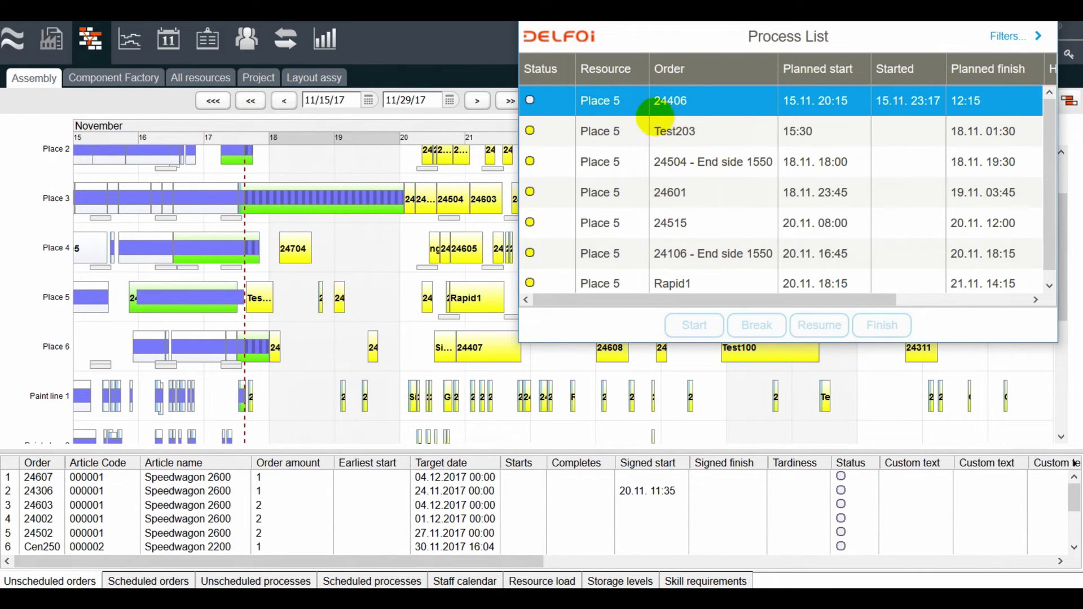
Start Test203 at Place 5 under a chosen staff member, then close the list and refresh the board.
left_click(624, 133)
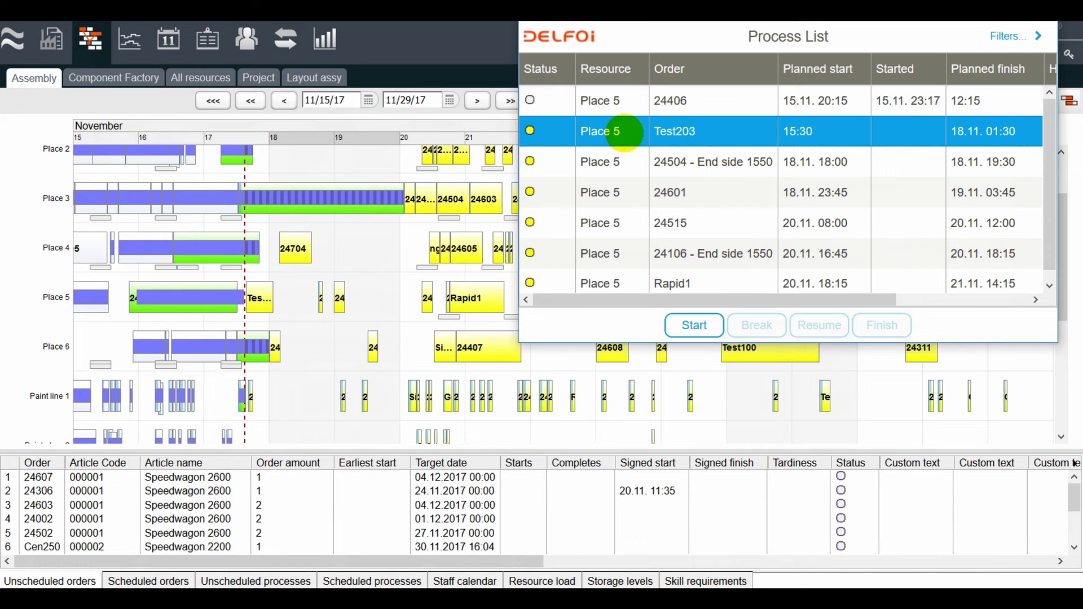
left_click(693, 326)
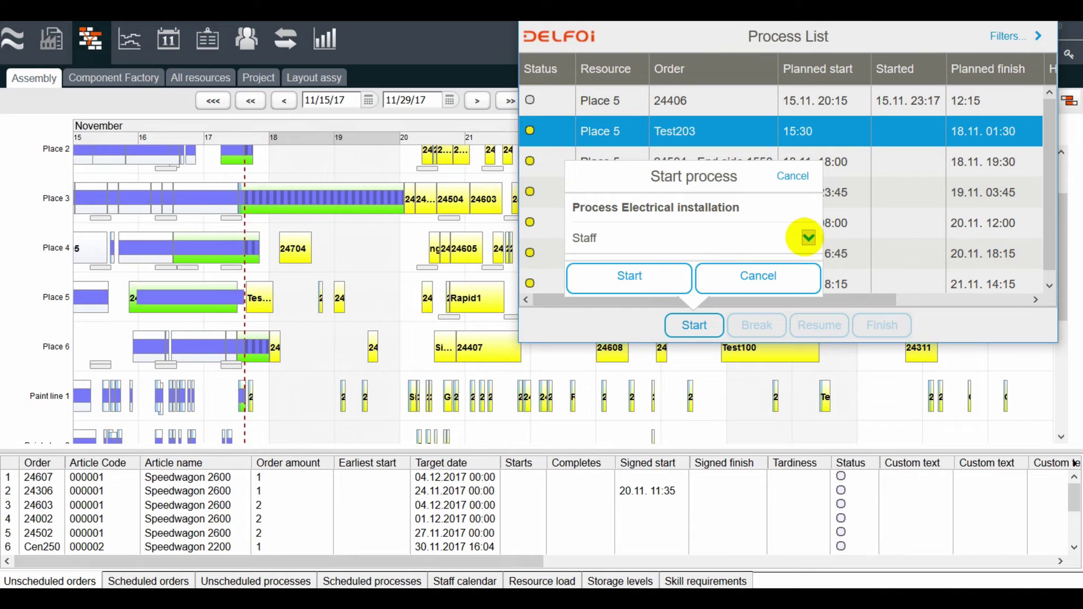
left_click(807, 238)
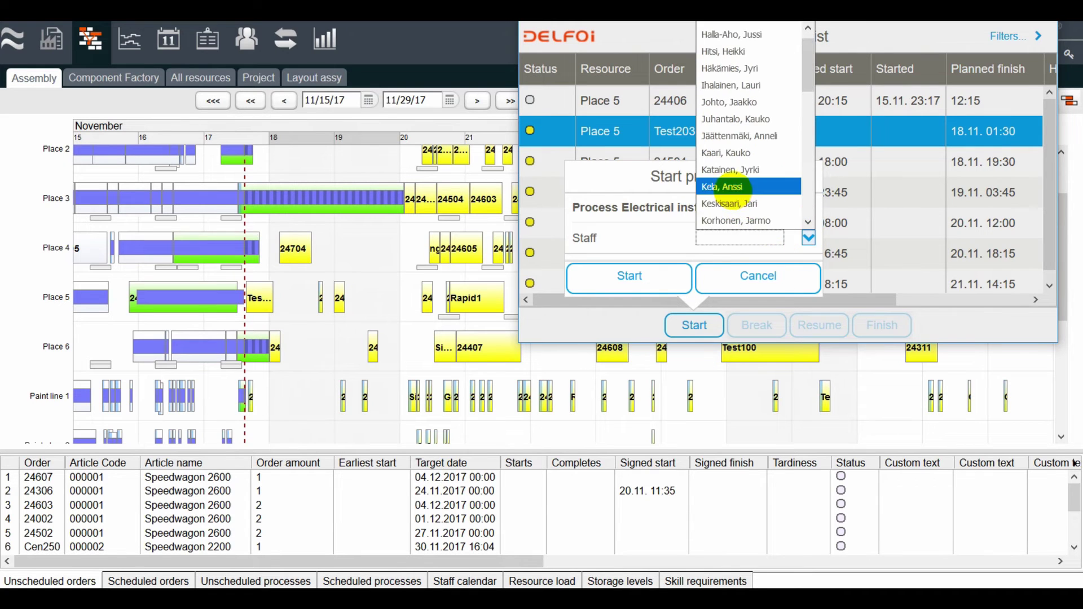
left_click(724, 187)
left_click(646, 276)
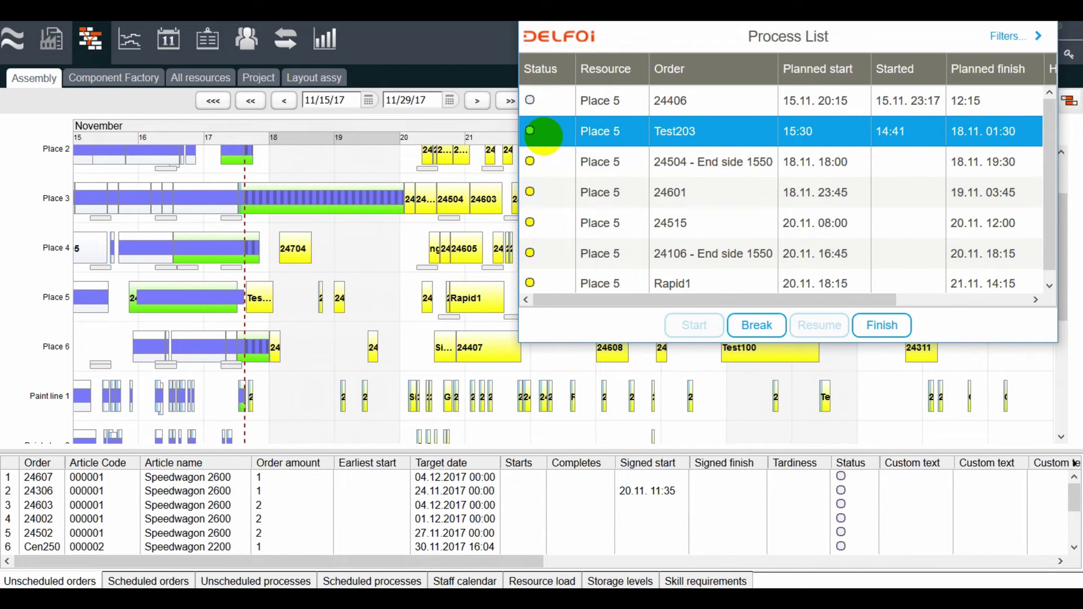
left_click(423, 38)
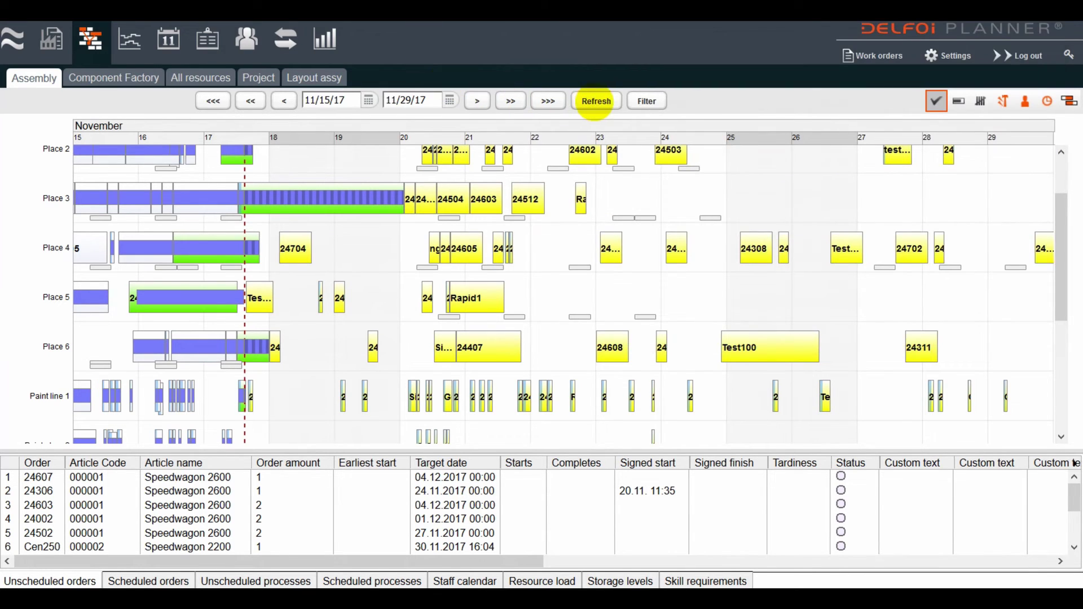
left_click(593, 102)
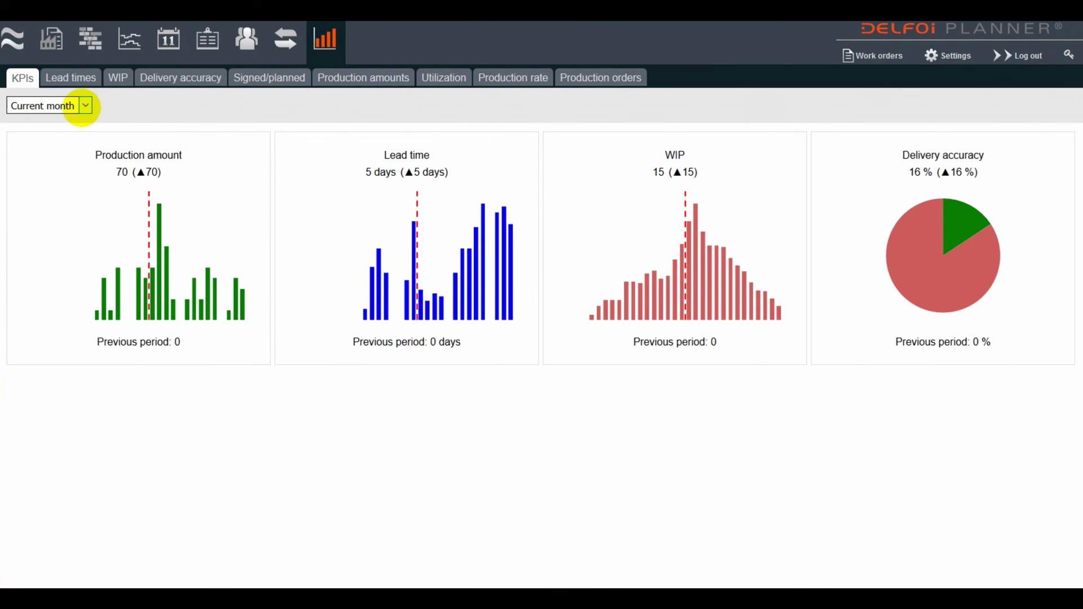
Set the KPI reports period to Current week.
left_click(85, 105)
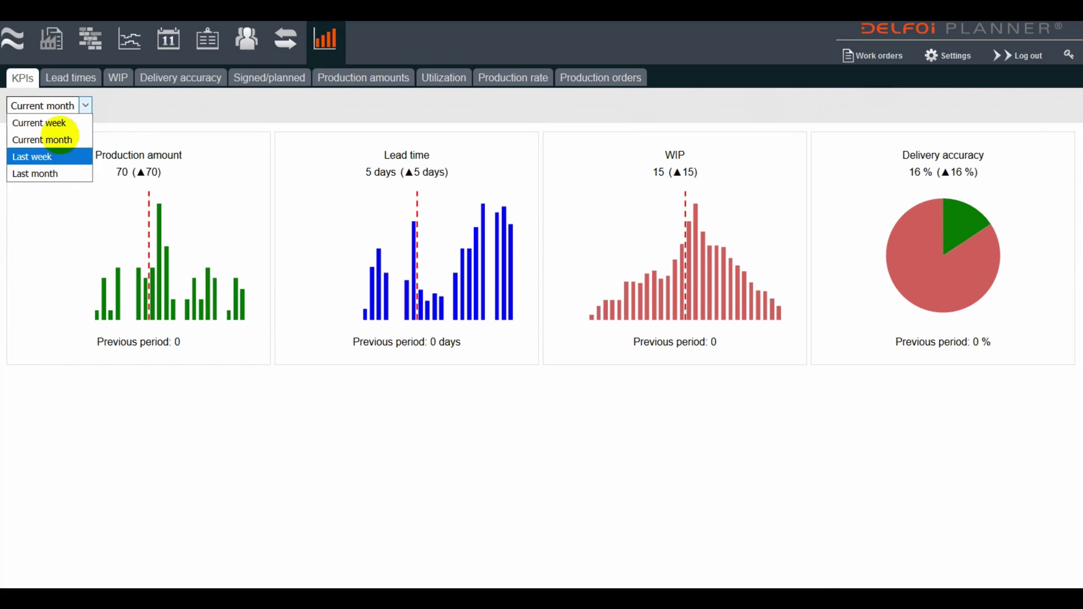
left_click(61, 122)
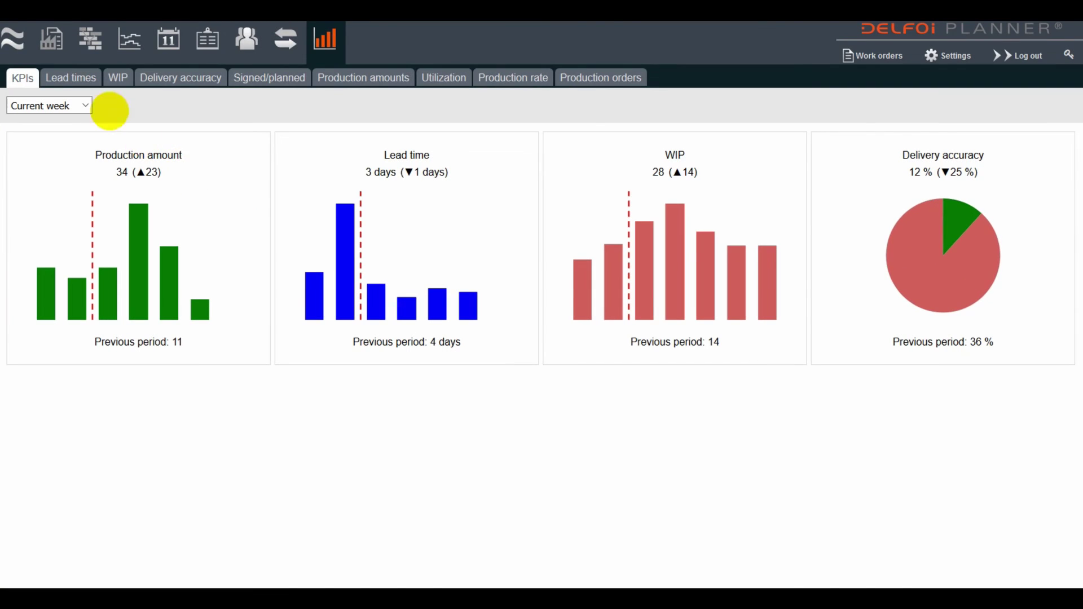
left_click(76, 77)
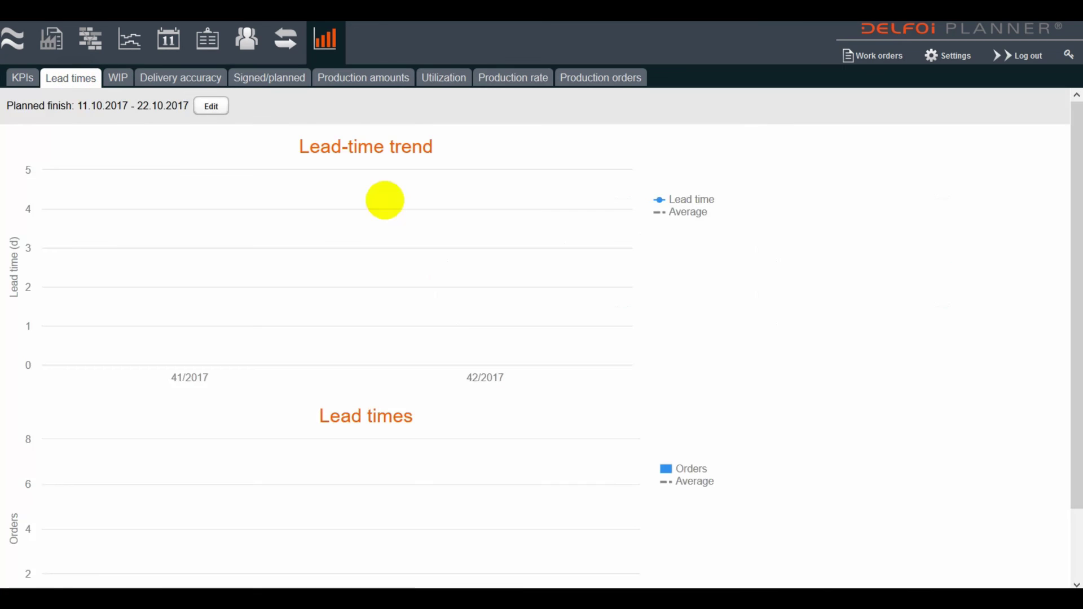
Scroll through the Lead times and WIP reports, ending on the Delivery accuracy trend charts.
scroll(459, 198, "down", 2)
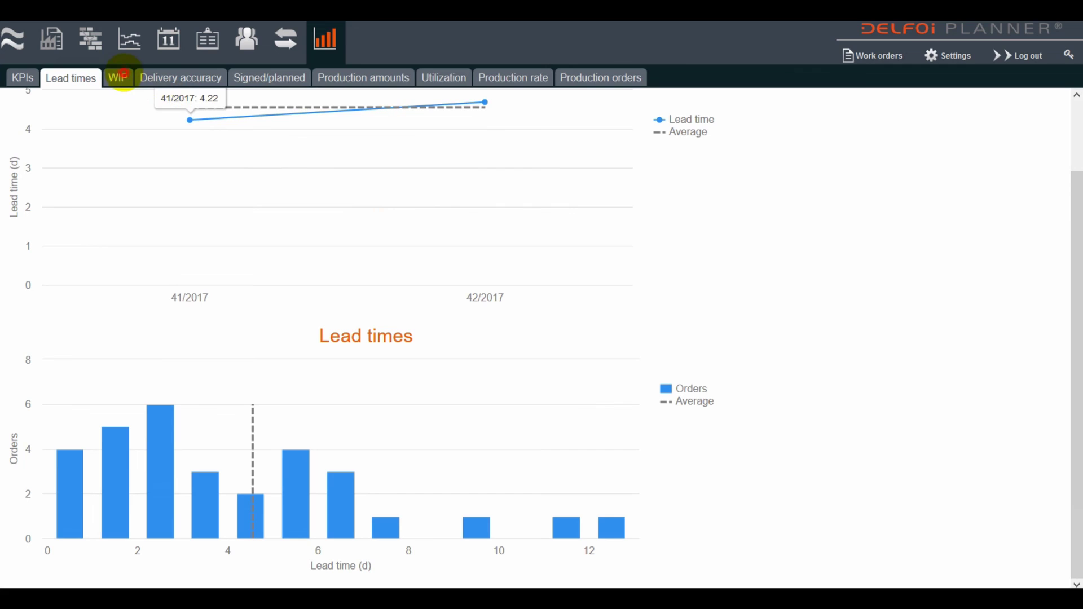
left_click(118, 77)
scroll(781, 225, "down", 2)
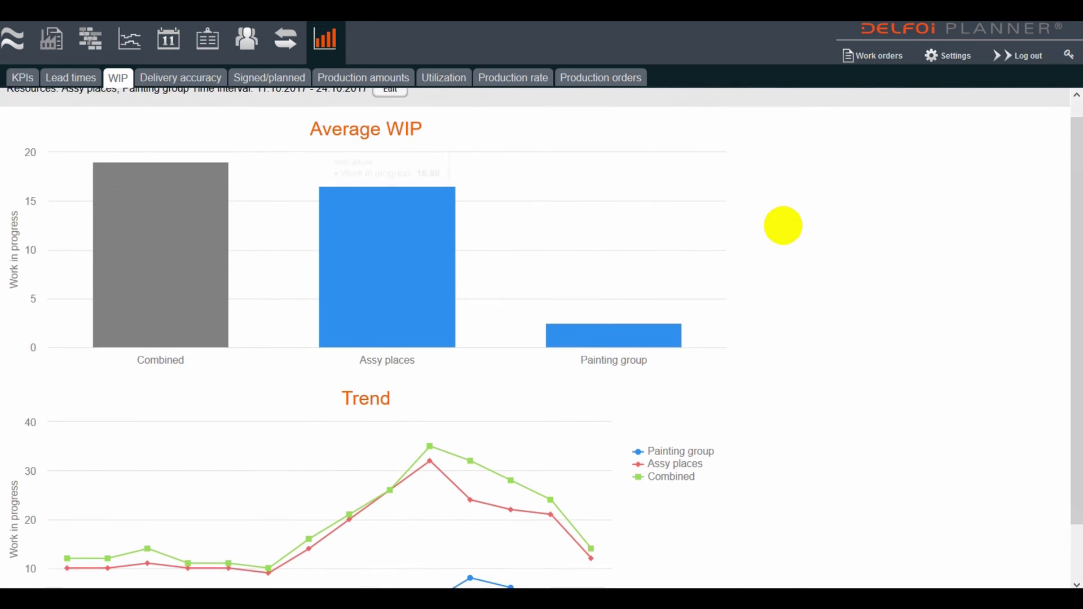
scroll(782, 226, "up", 1)
scroll(781, 225, "up", 1)
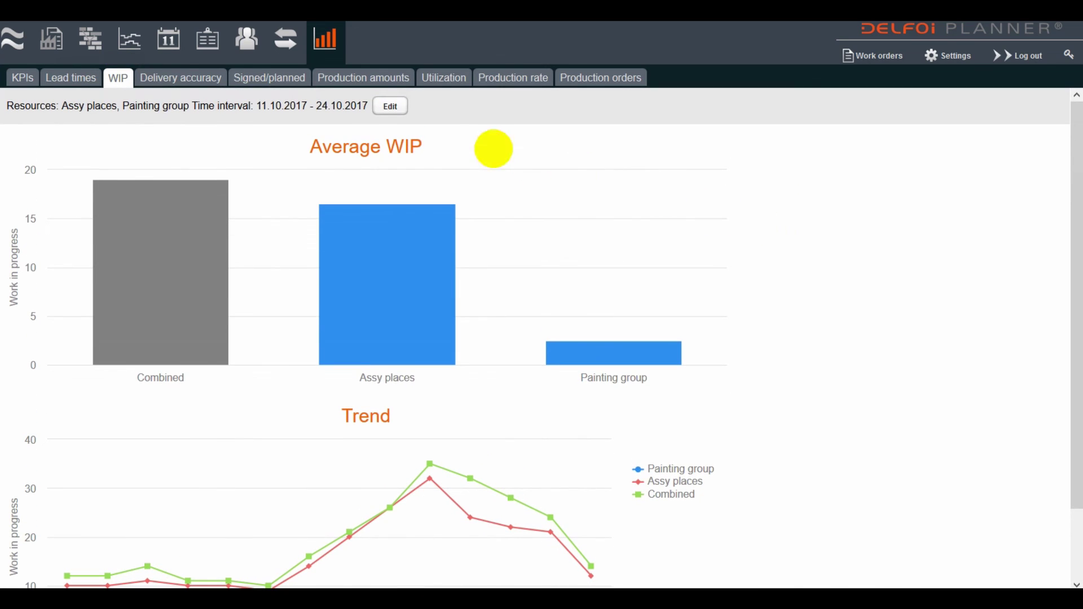
left_click(173, 79)
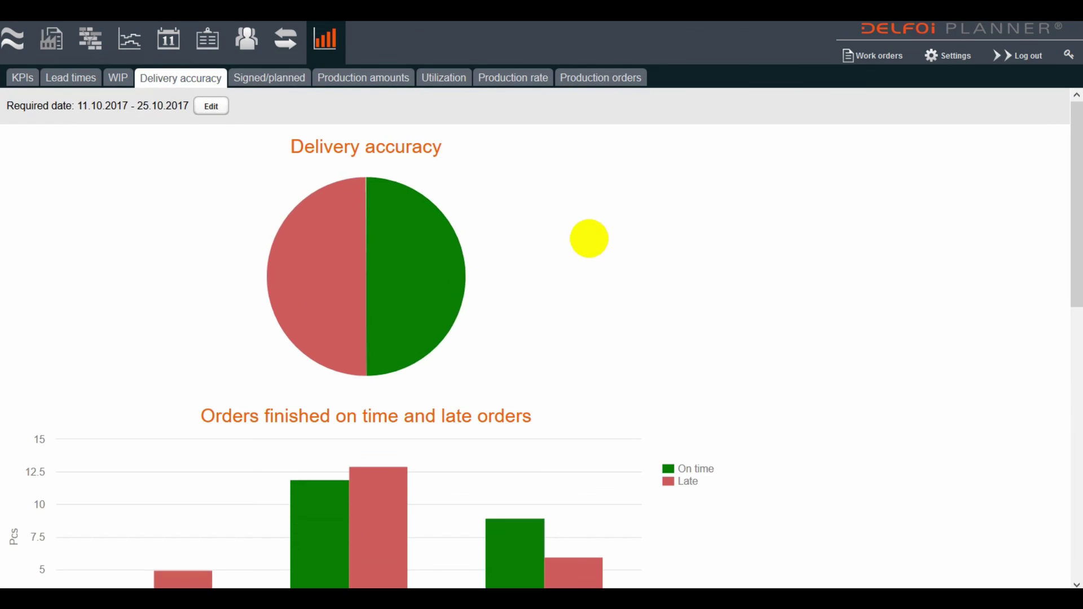
scroll(592, 237, "down", 5)
scroll(593, 237, "down", 5)
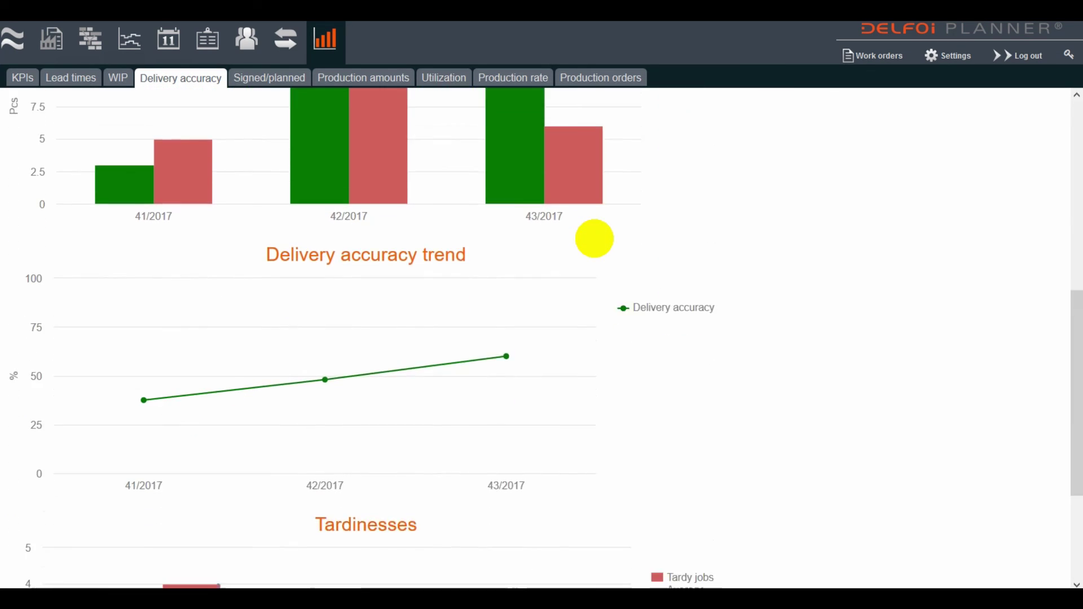